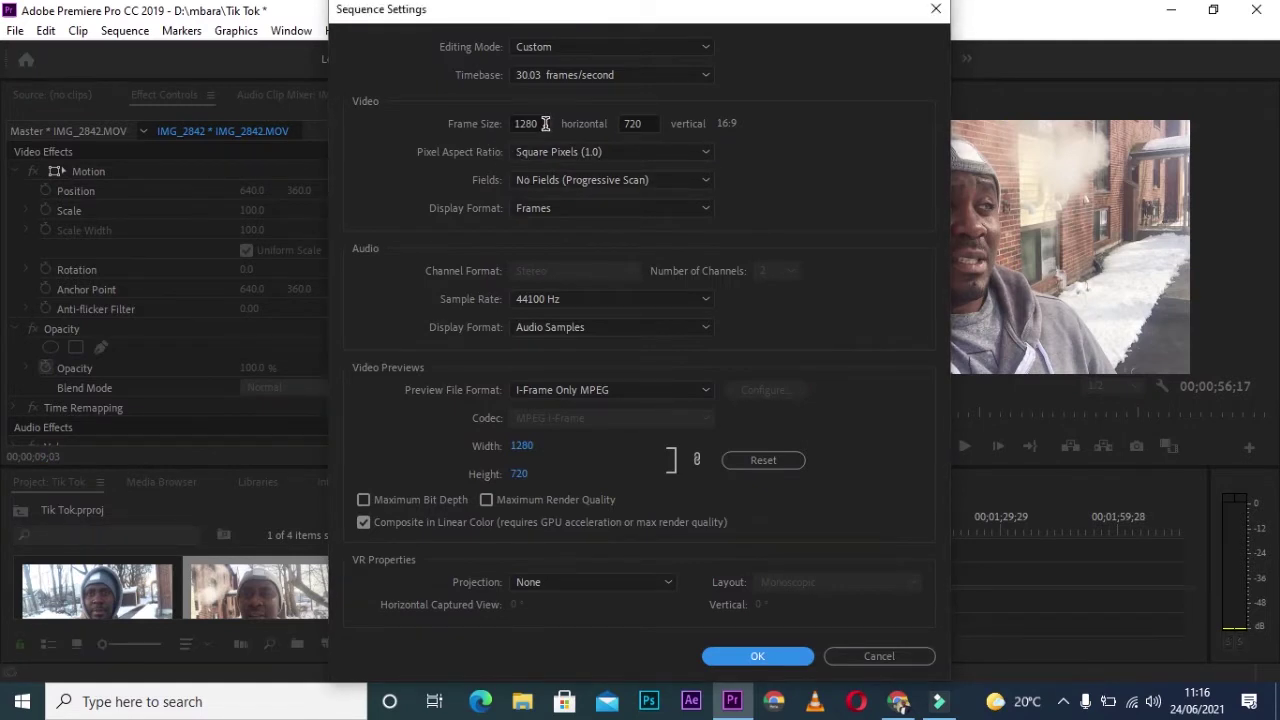
Change the sequence frame size to 1080 wide by 1920 high and accept deleting previews.
{"action": "double_click", "coordinate": [545, 123]}
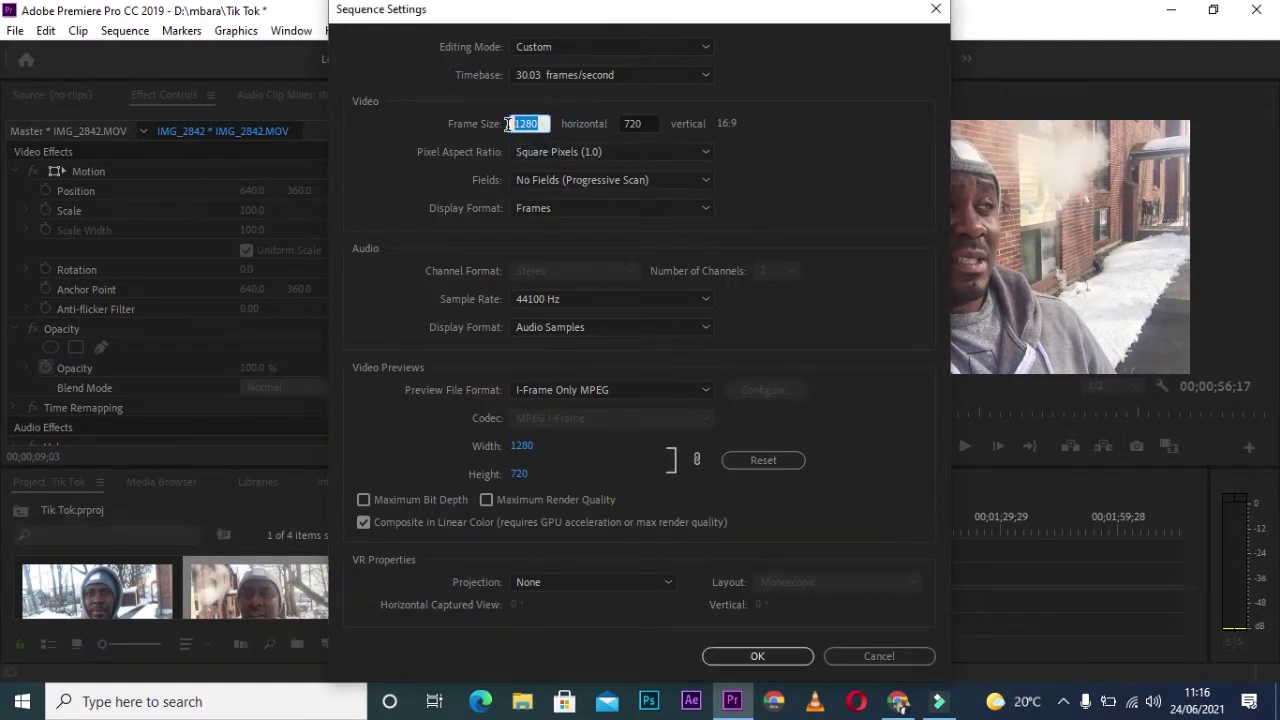
{"action": "type", "text": "1080"}
{"action": "left_click", "coordinate": [640, 125]}
{"action": "type", "text": "1920"}
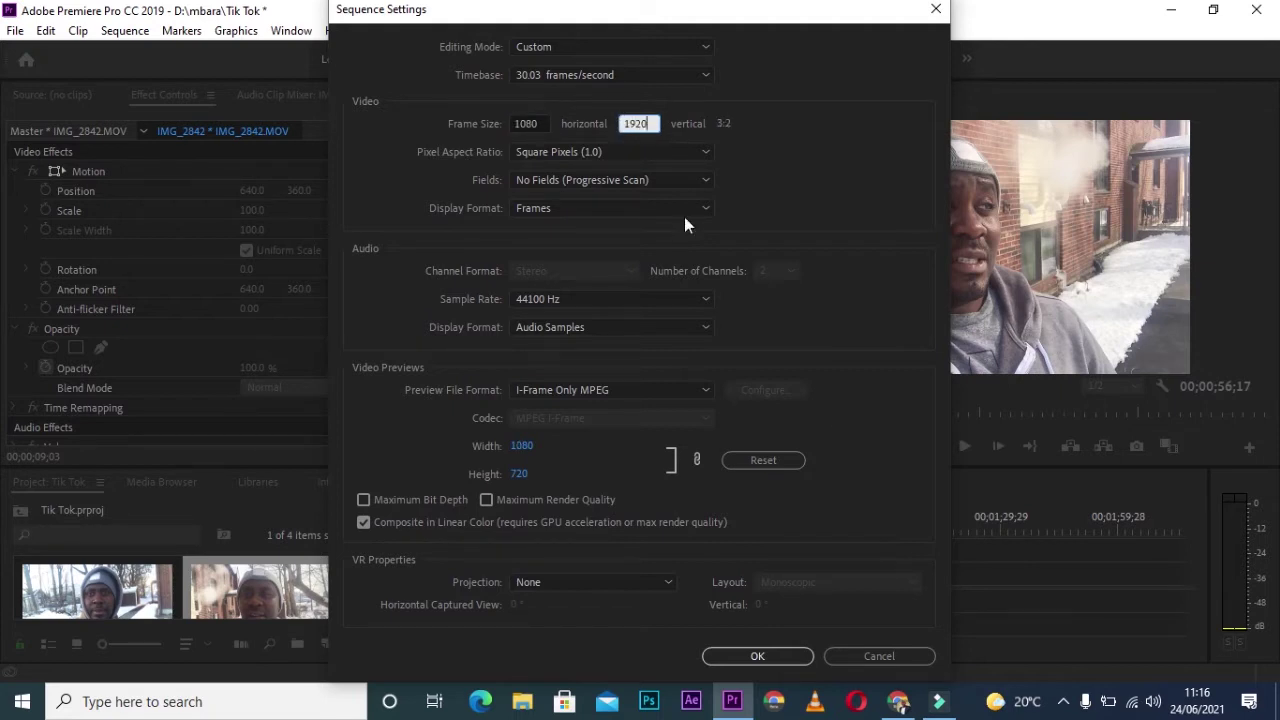
{"action": "left_click", "coordinate": [758, 657]}
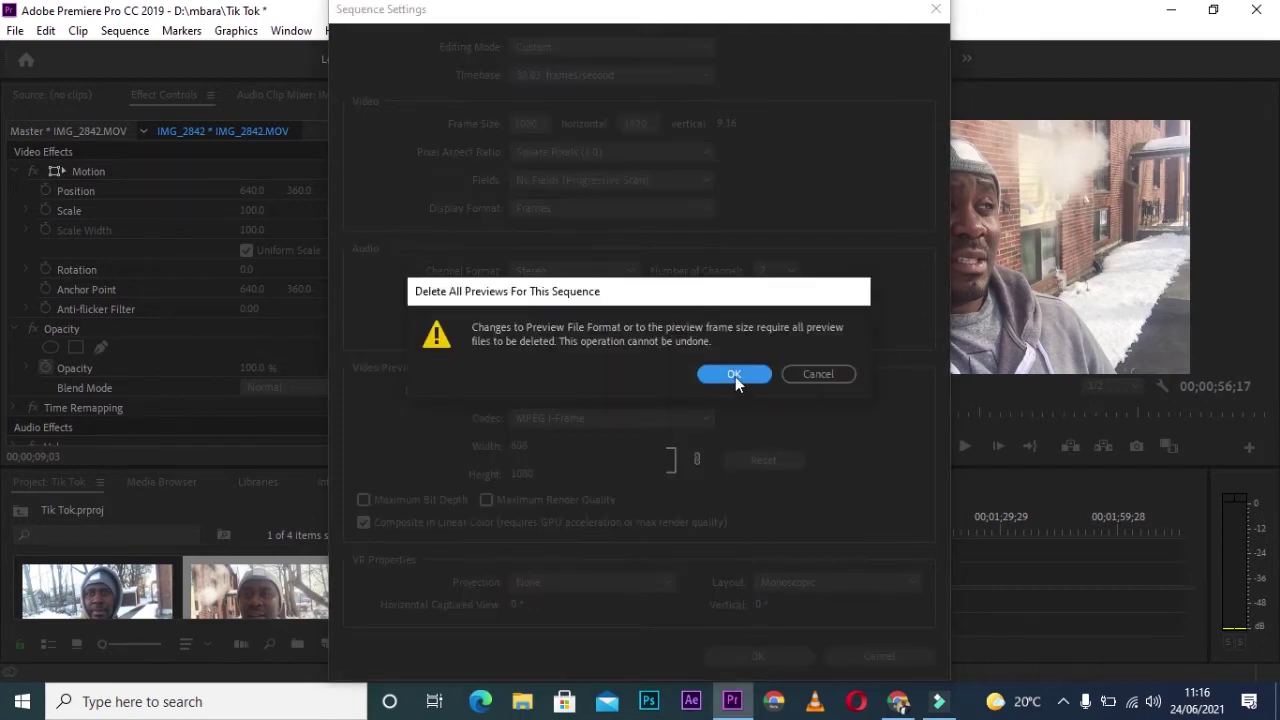
{"action": "left_click", "coordinate": [735, 375]}
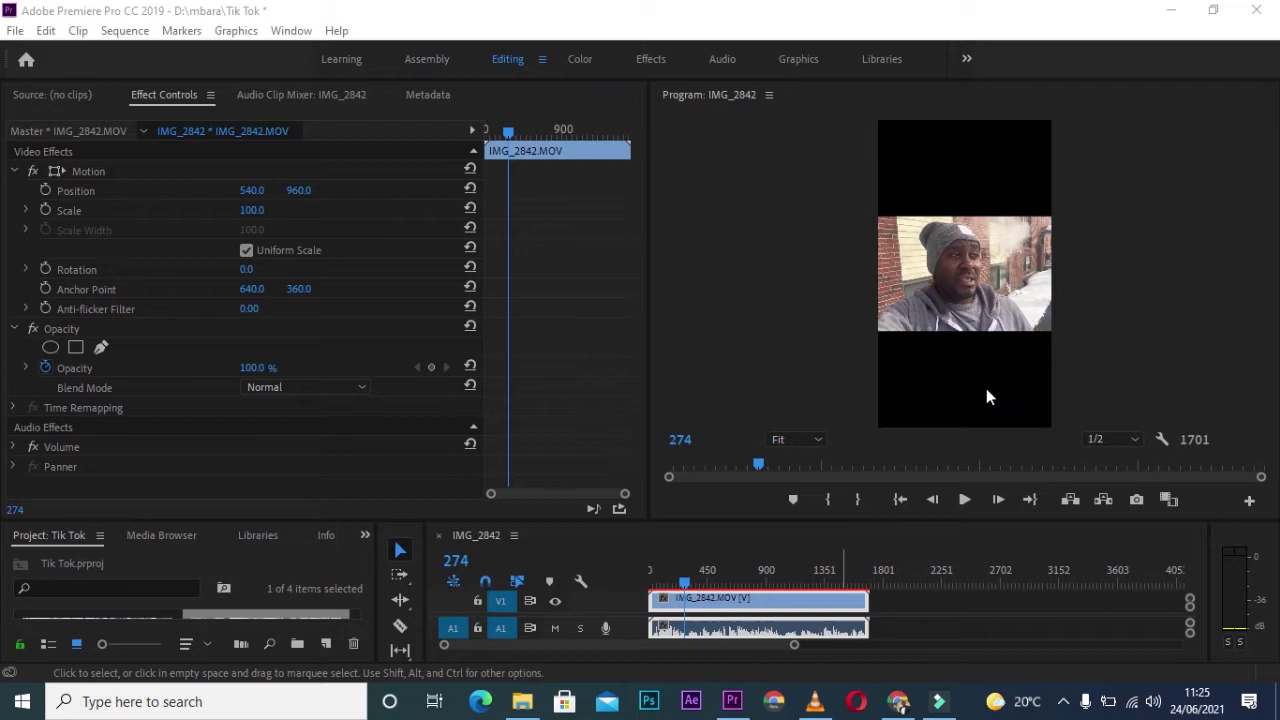
Set the clip's Motion scale to 154, then scrub it up to 267 to fill the frame.
{"action": "left_click", "coordinate": [780, 603]}
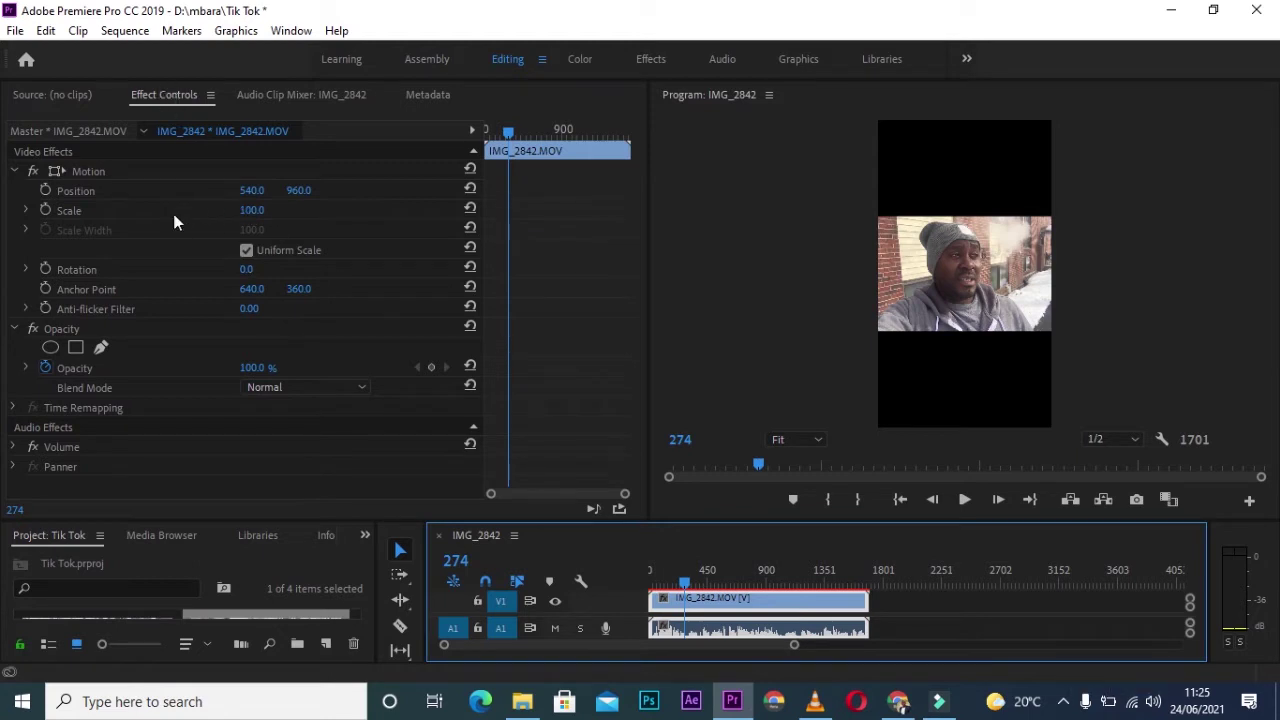
{"action": "left_click", "coordinate": [250, 212]}
{"action": "type", "text": "154"}
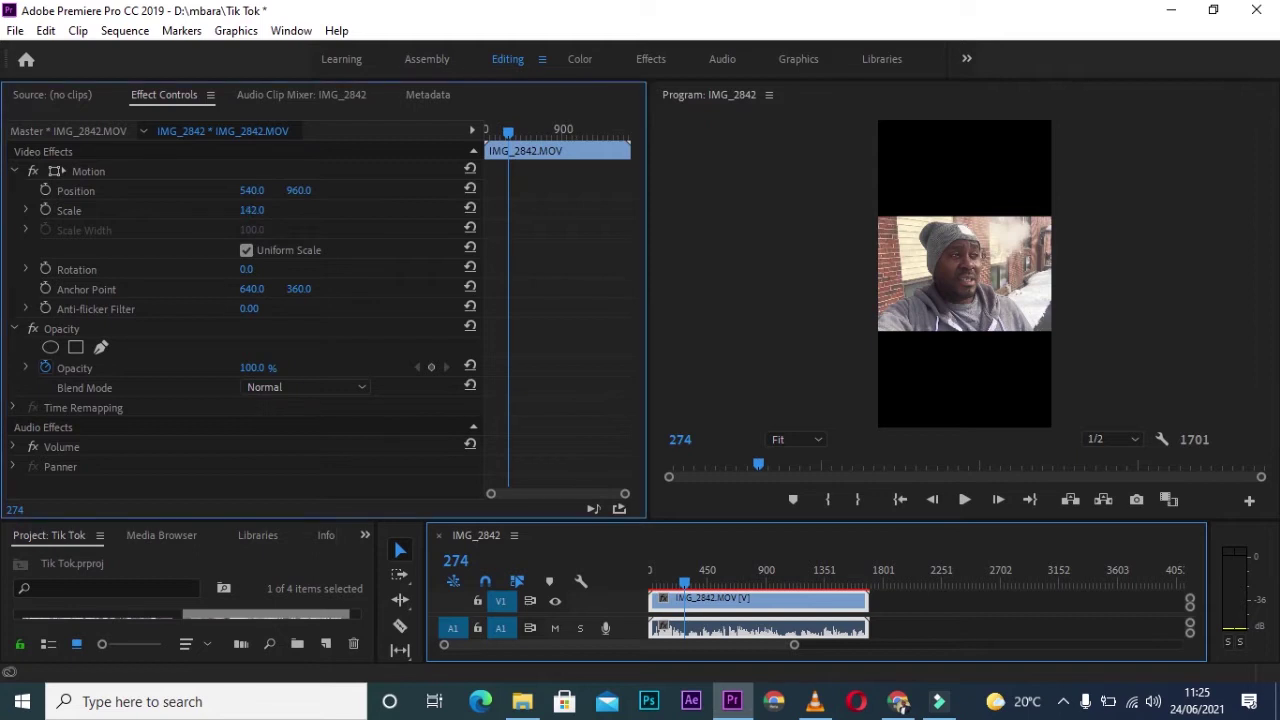
{"action": "key", "text": "Return"}
{"action": "left_click_drag", "start_coordinate": [252, 210], "coordinate": [308, 210]}
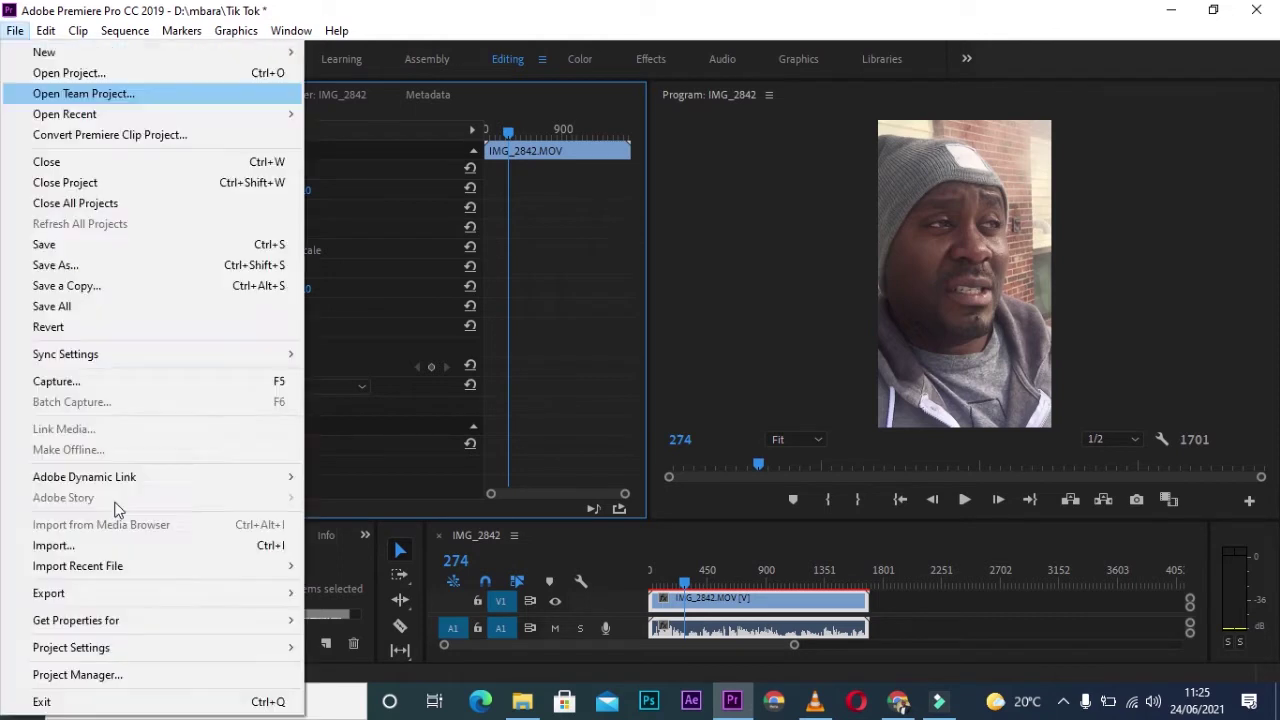
Open the Export Media settings and choose the YouTube 720p HD preset.
{"action": "left_click", "coordinate": [15, 31]}
{"action": "mouse_move", "coordinate": [160, 600]}
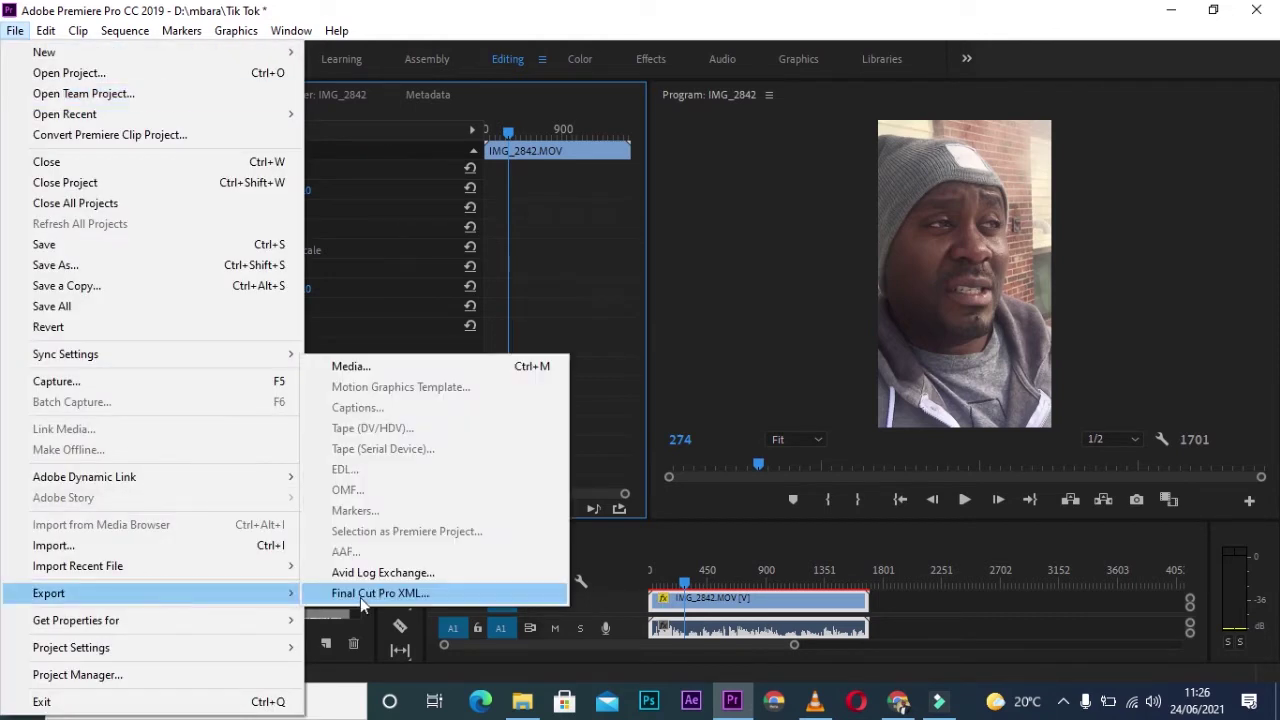
{"action": "left_click", "coordinate": [370, 367]}
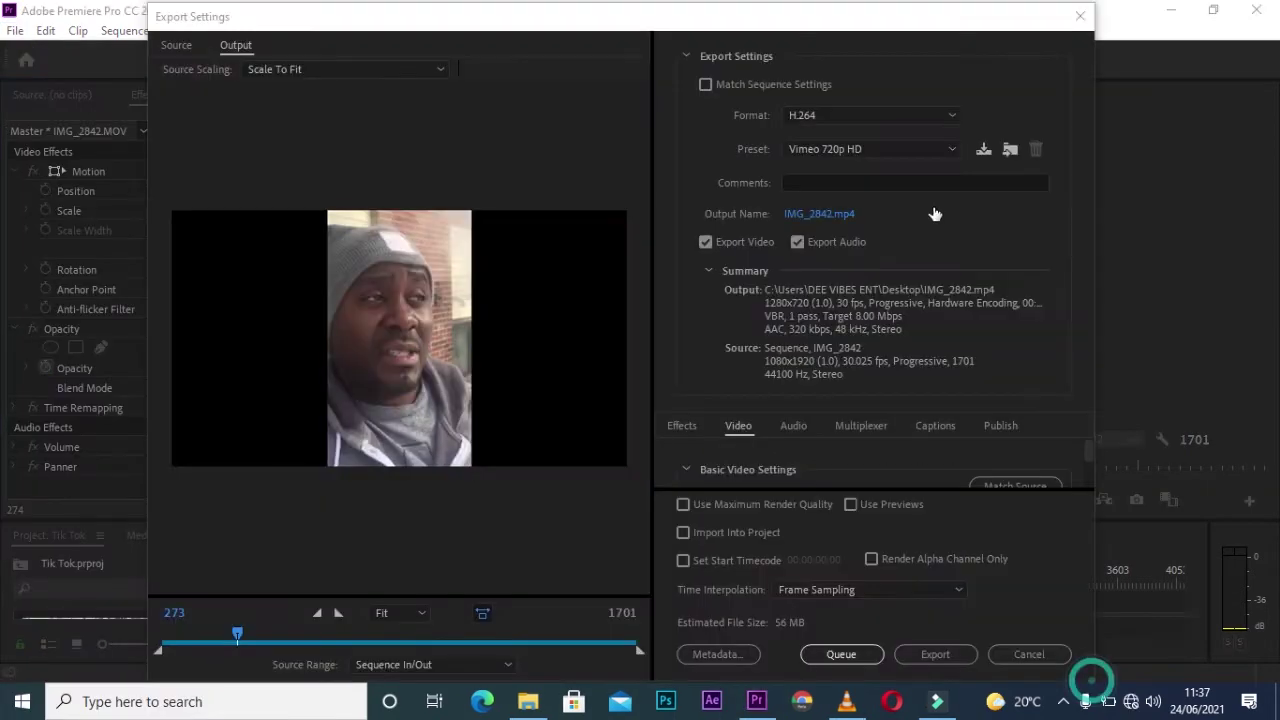
{"action": "left_click", "coordinate": [751, 163]}
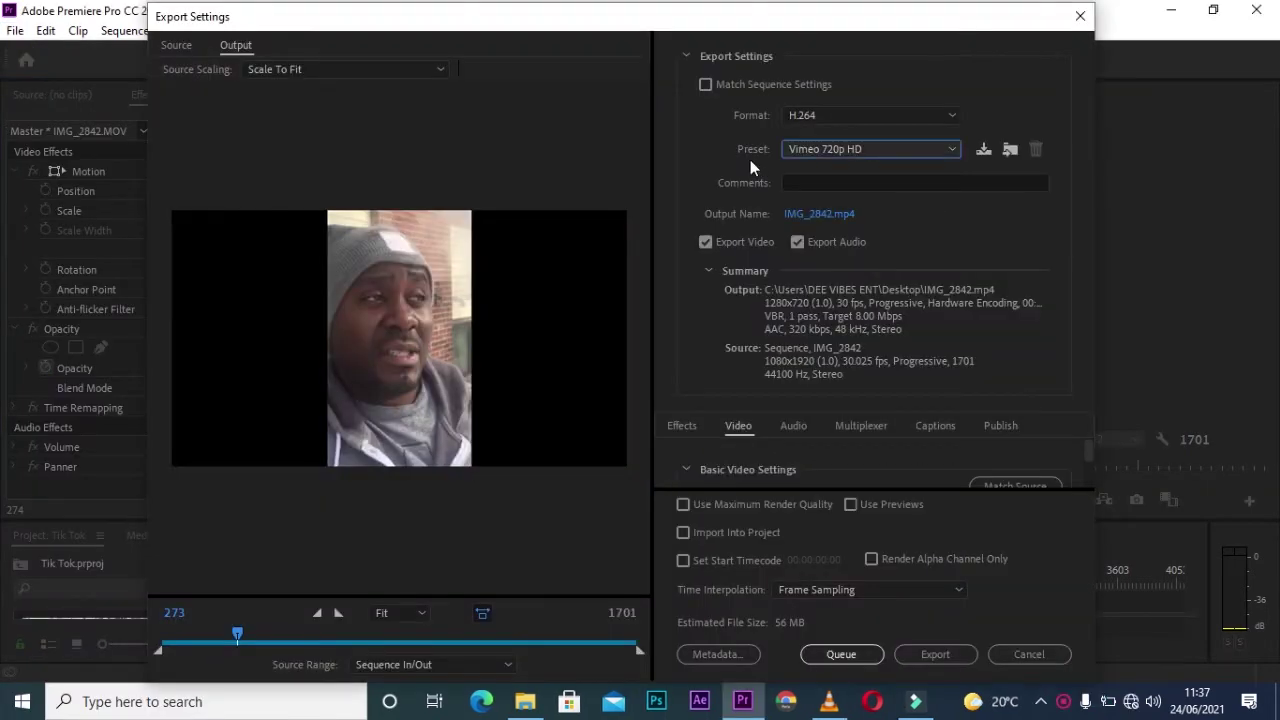
{"action": "left_click", "coordinate": [950, 148]}
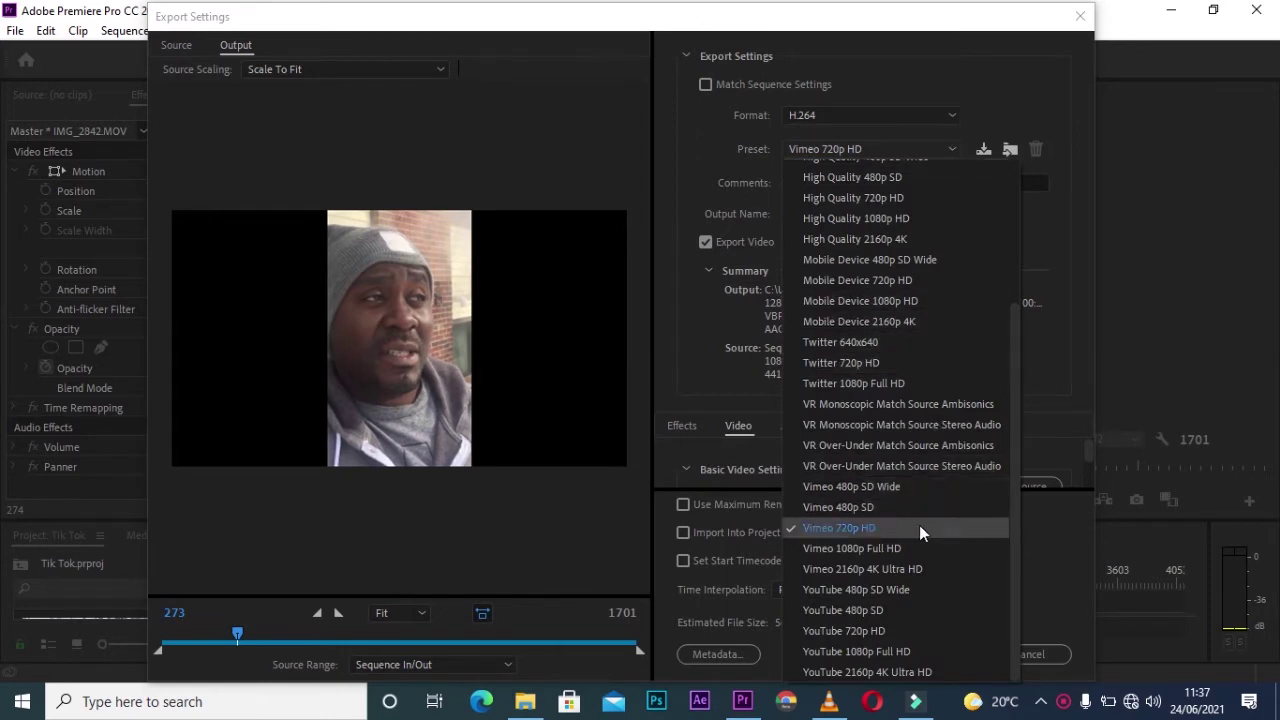
{"action": "left_click", "coordinate": [857, 631]}
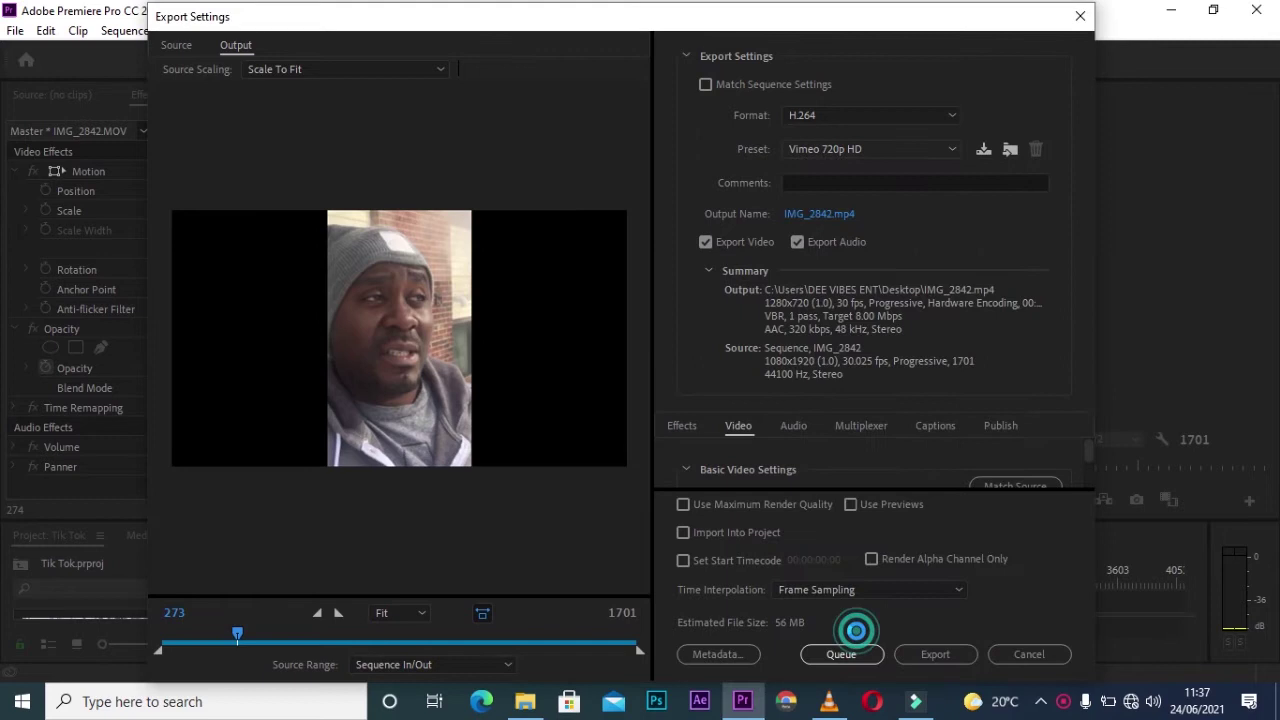
Rename the export output file to 'Tik tok 4' on the Desktop and save it.
{"action": "left_click", "coordinate": [813, 215]}
{"action": "left_click", "coordinate": [812, 216]}
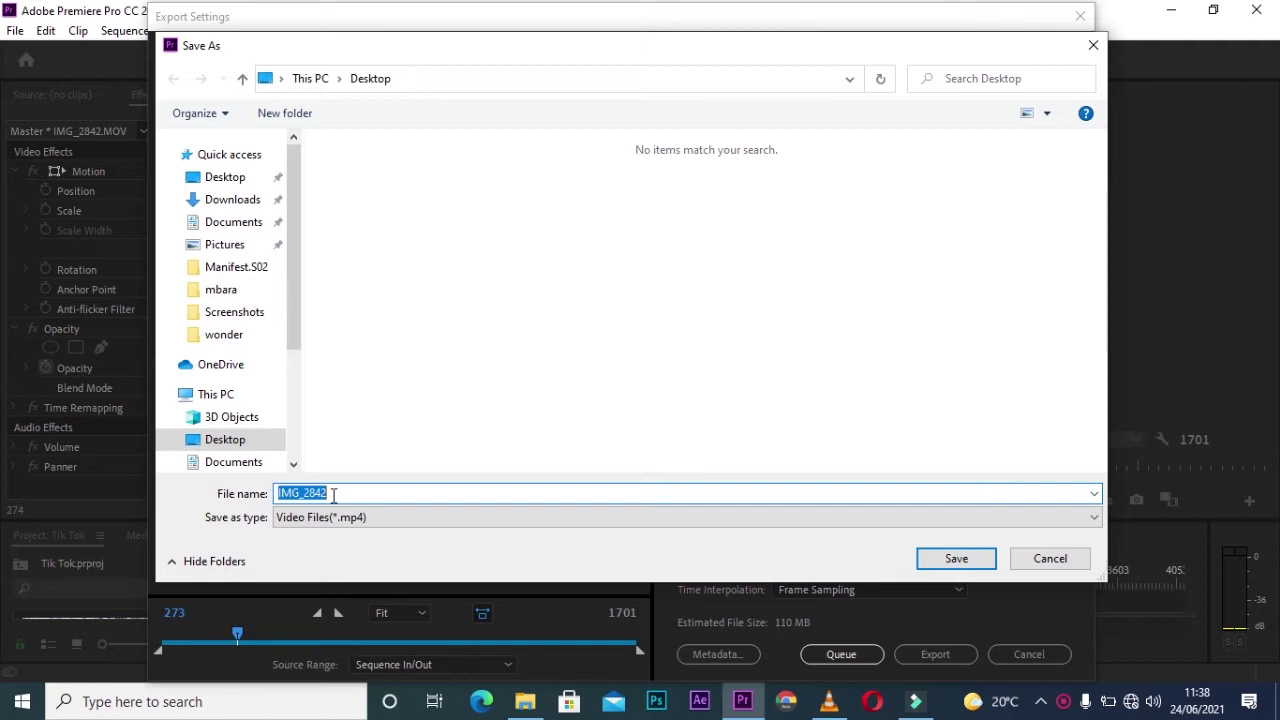
{"action": "type", "text": "T"}
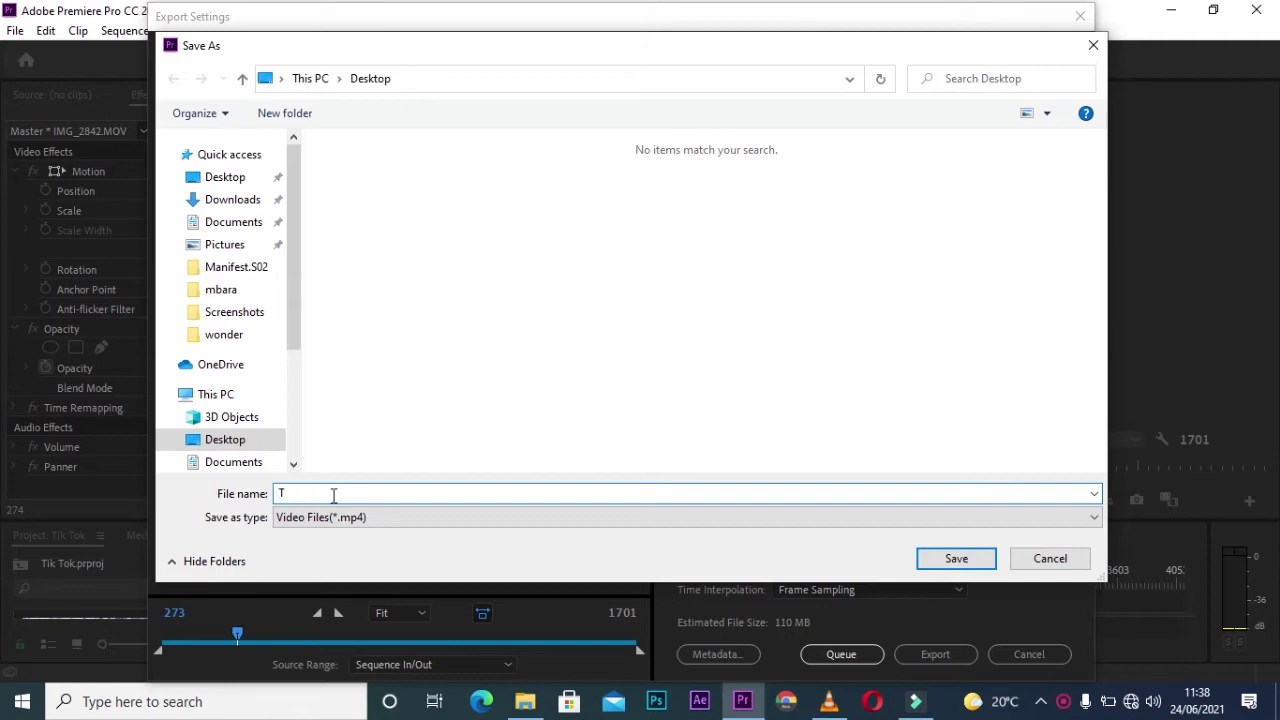
{"action": "type", "text": "ik"}
{"action": "left_click", "coordinate": [329, 492]}
{"action": "type", "text": "tok"}
{"action": "left_click", "coordinate": [409, 530]}
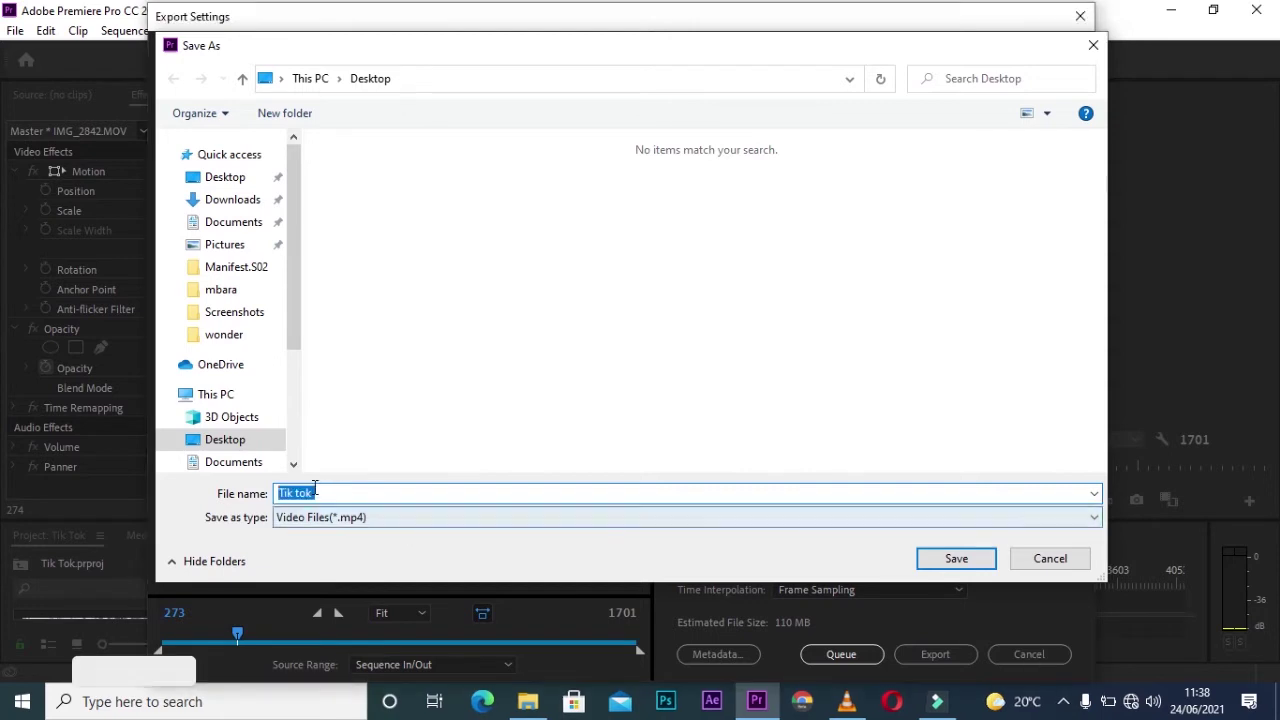
{"action": "left_click", "coordinate": [323, 493]}
{"action": "type", "text": "4"}
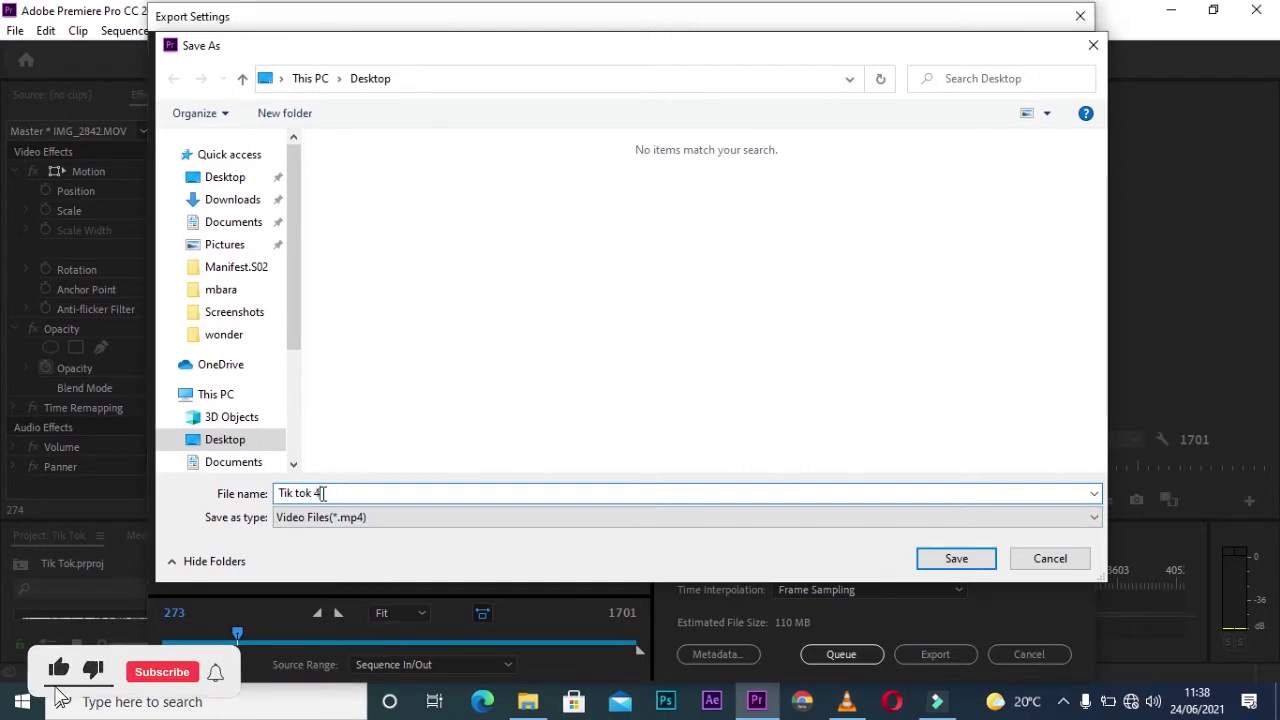
{"action": "left_click", "coordinate": [954, 561]}
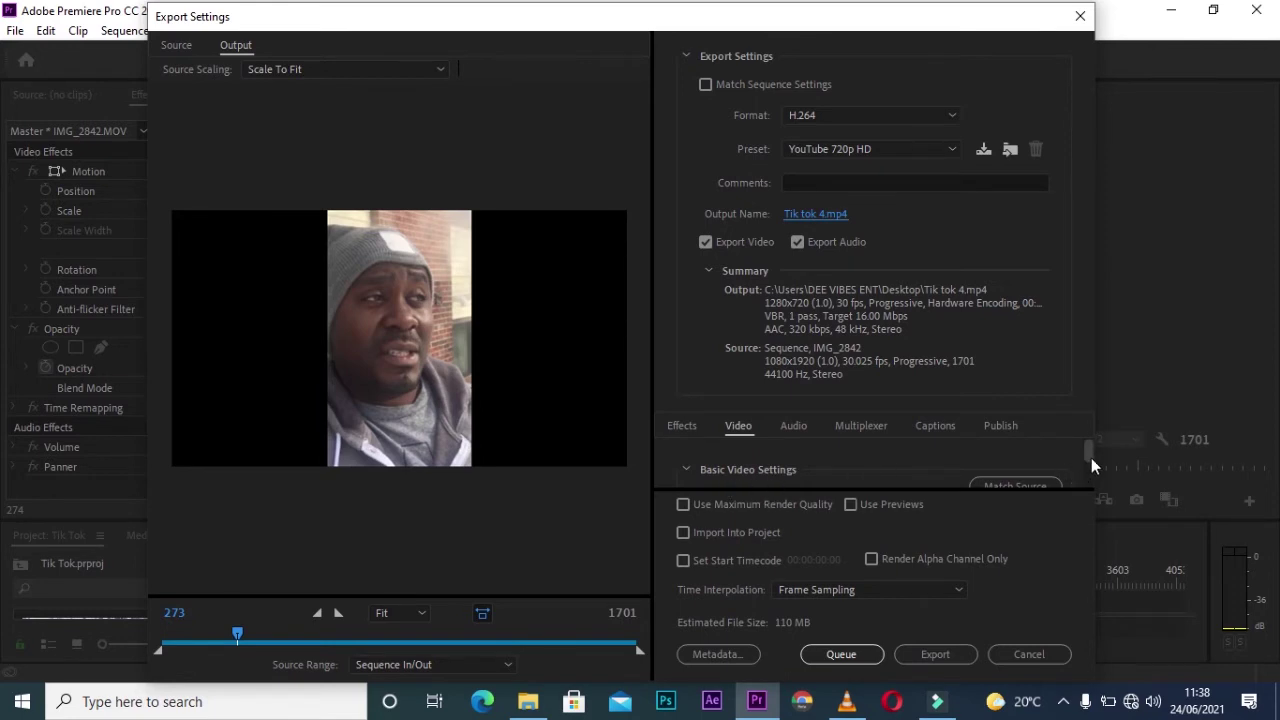
Set the export video width to 1080 and height to 1920, then start the export.
{"action": "left_click_drag", "start_coordinate": [1091, 453], "coordinate": [1085, 458]}
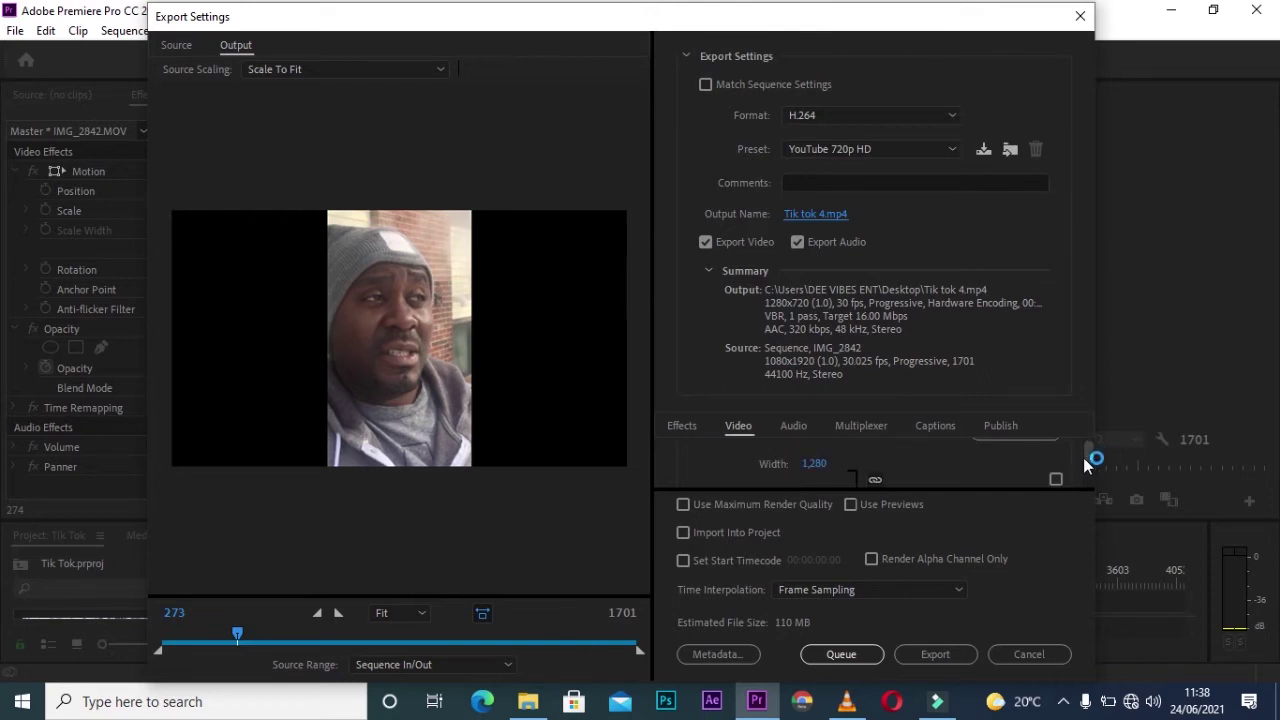
{"action": "left_click", "coordinate": [808, 464]}
{"action": "type", "text": "1080"}
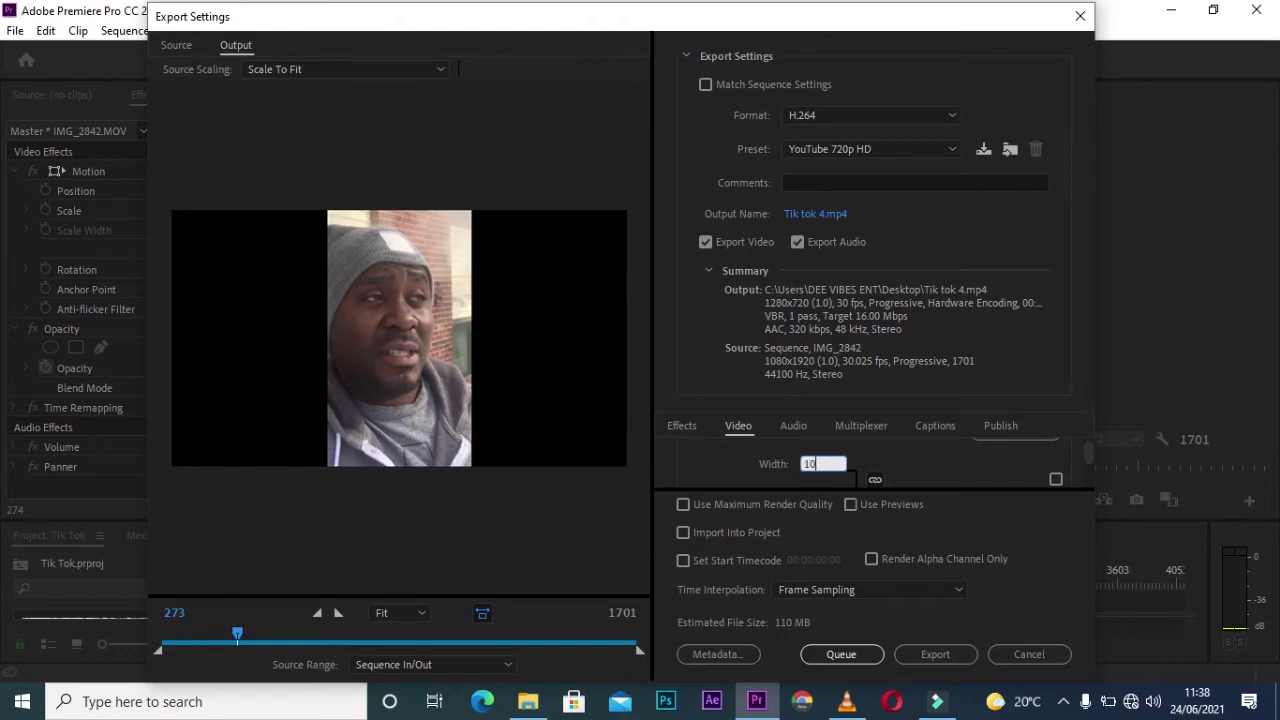
{"action": "left_click", "coordinate": [1092, 456]}
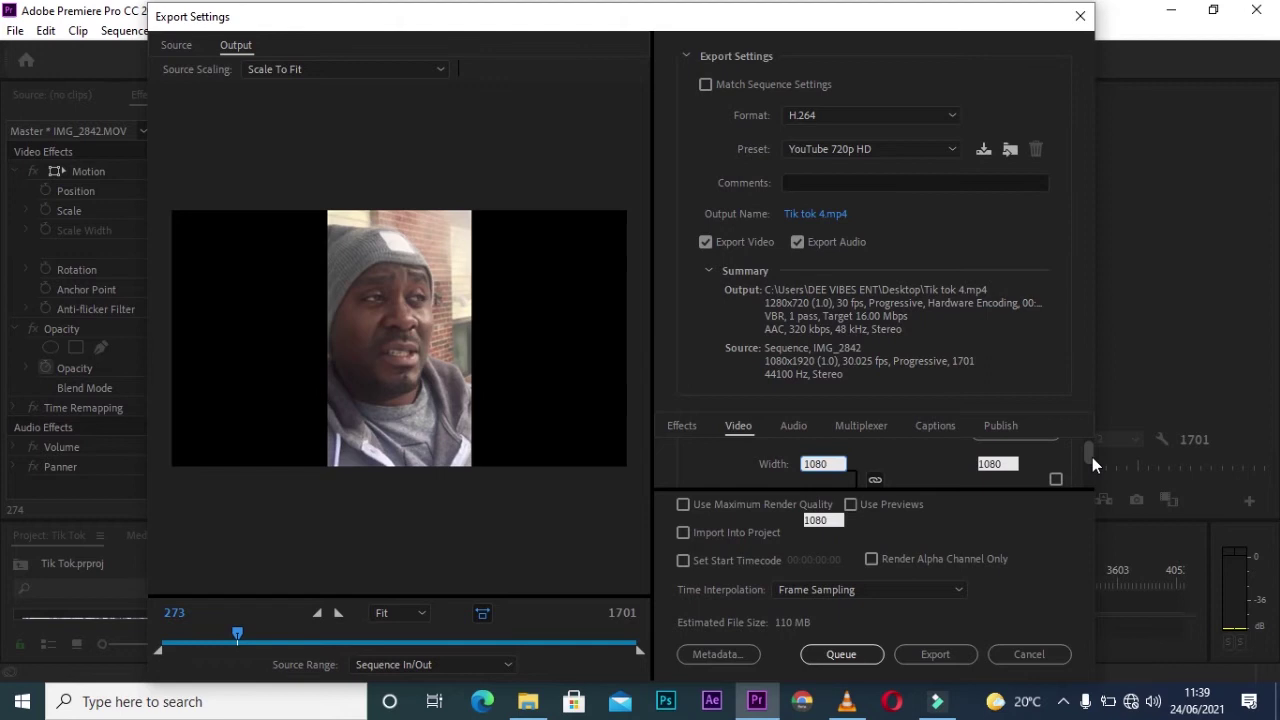
{"action": "scroll", "coordinate": [1092, 457], "scroll_direction": "down", "scroll_amount": 1}
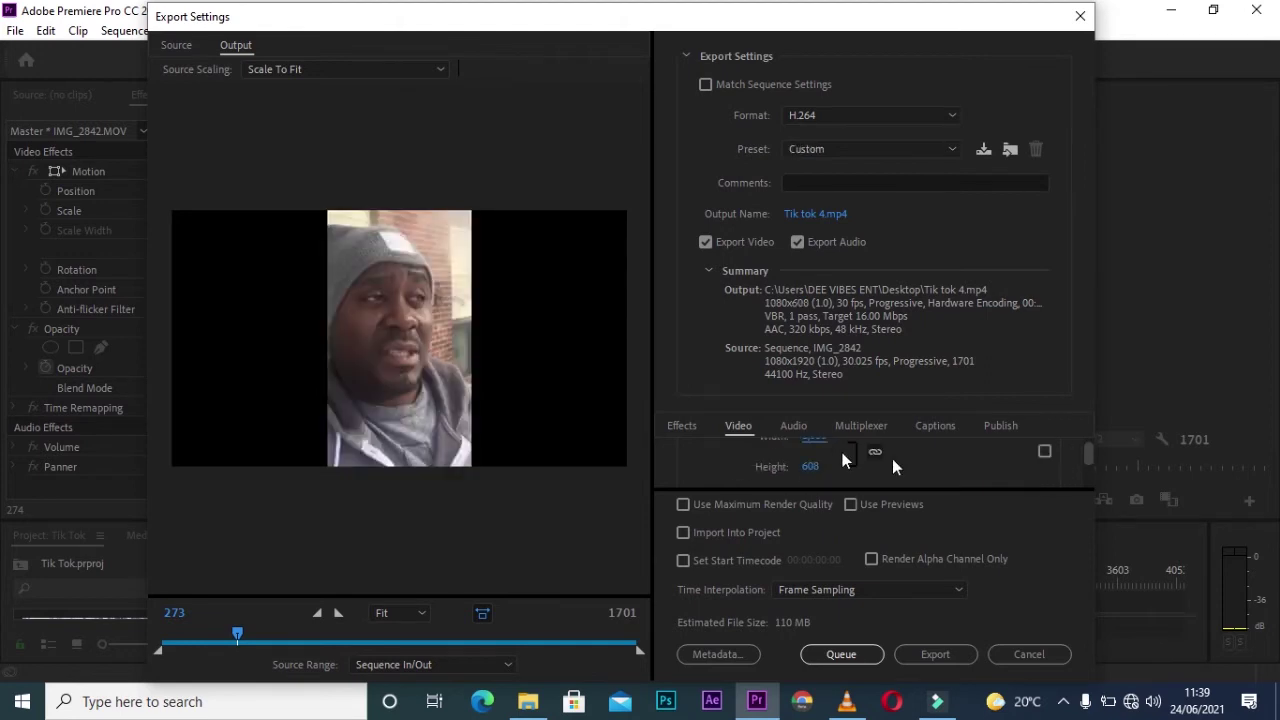
{"action": "left_click", "coordinate": [813, 465]}
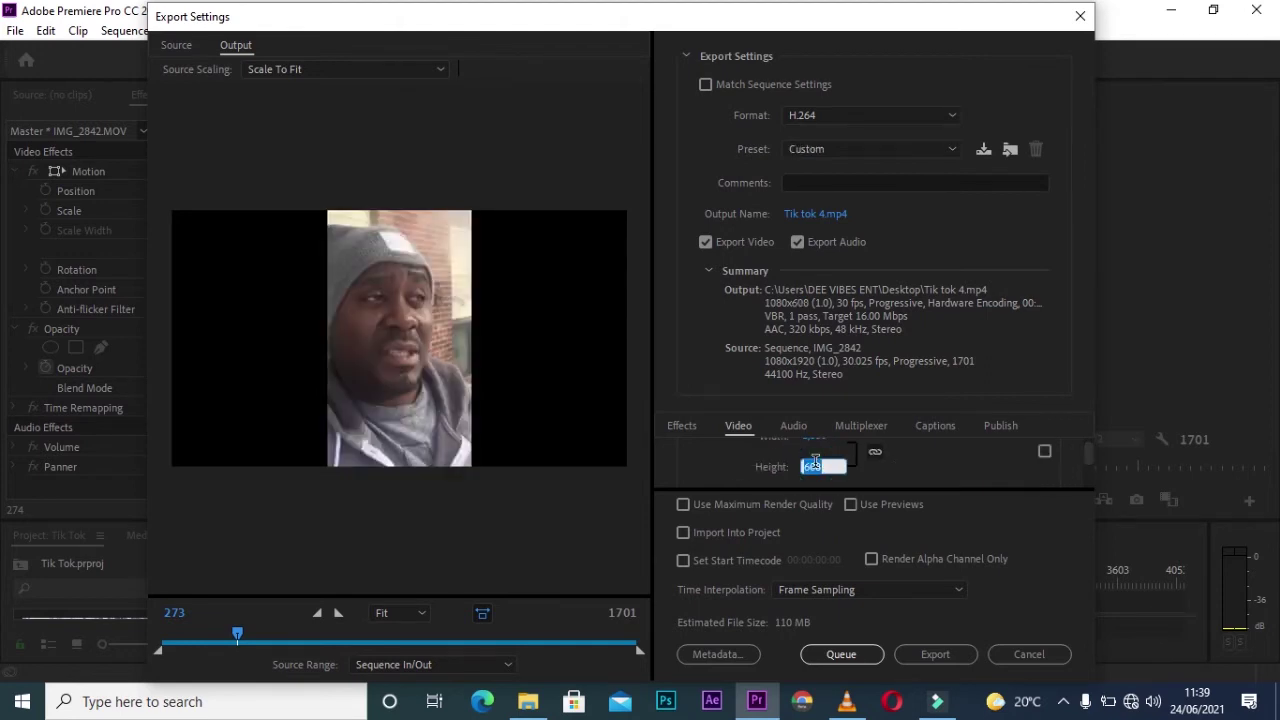
{"action": "type", "text": "1920"}
{"action": "left_click", "coordinate": [933, 654]}
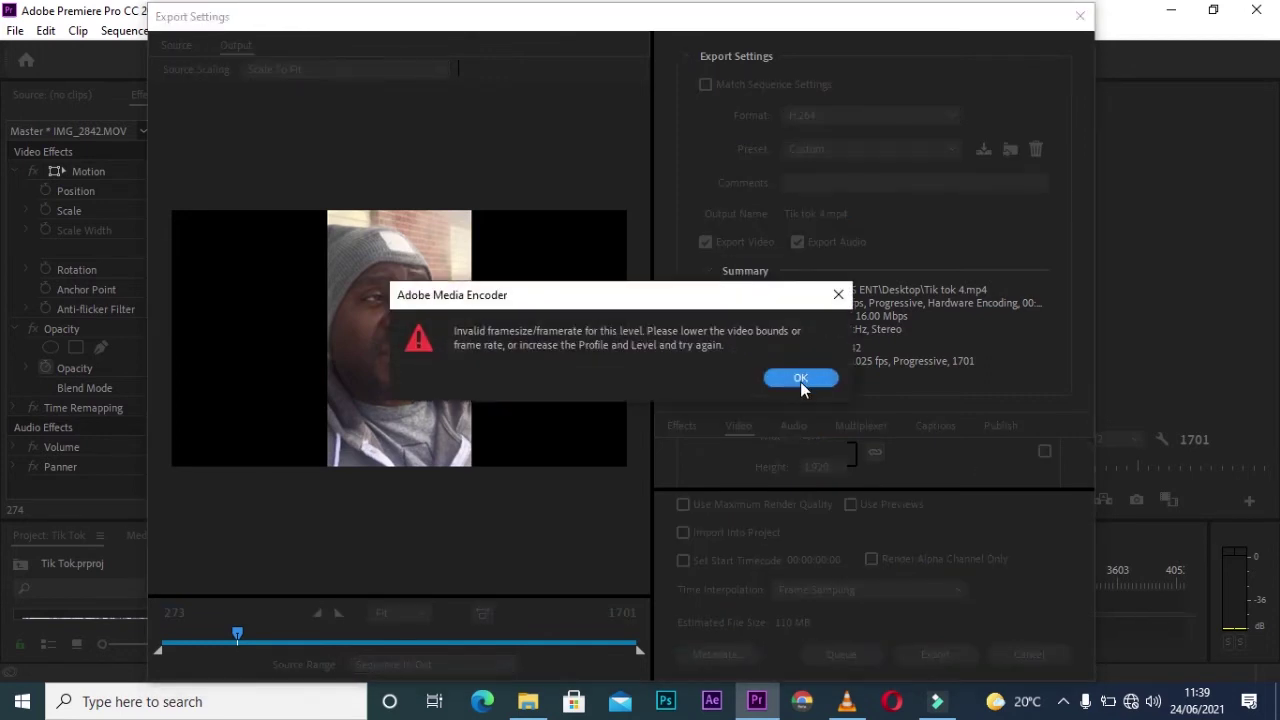
Dismiss the invalid framesize error and export the vertical Tik tok 4 video again.
{"action": "left_click", "coordinate": [800, 378]}
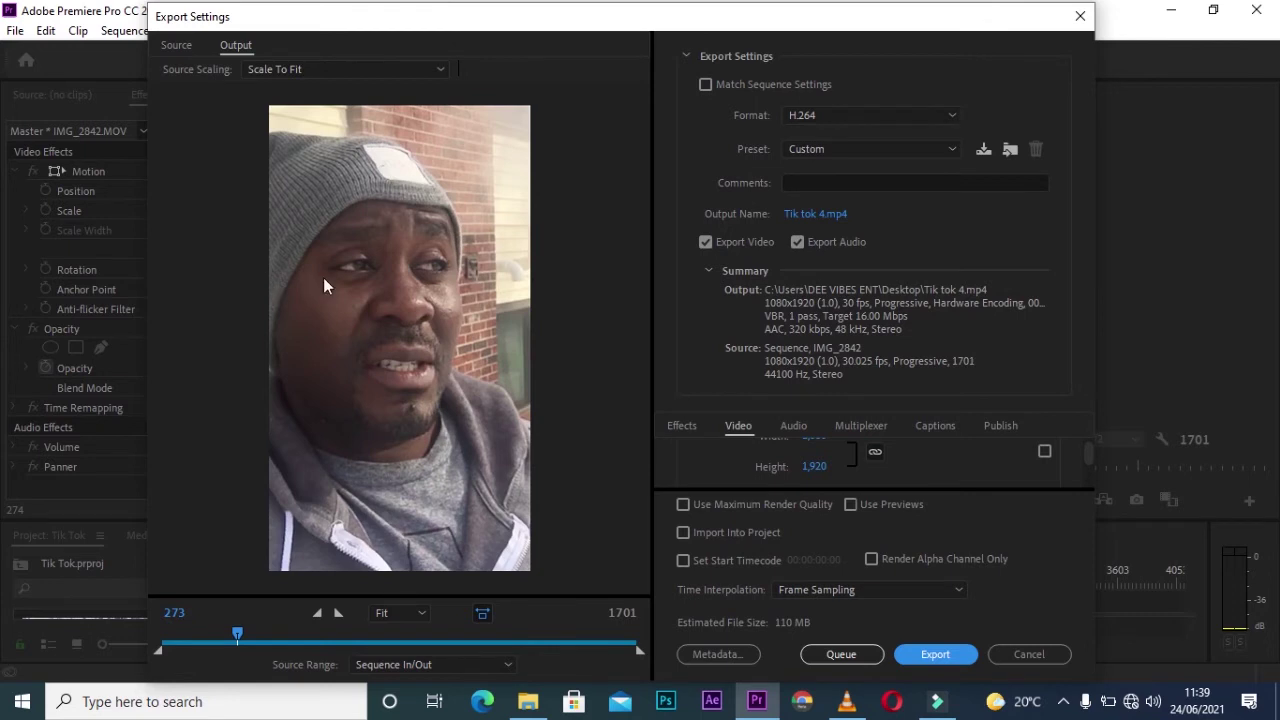
{"action": "left_click", "coordinate": [937, 657]}
{"action": "left_click", "coordinate": [936, 657]}
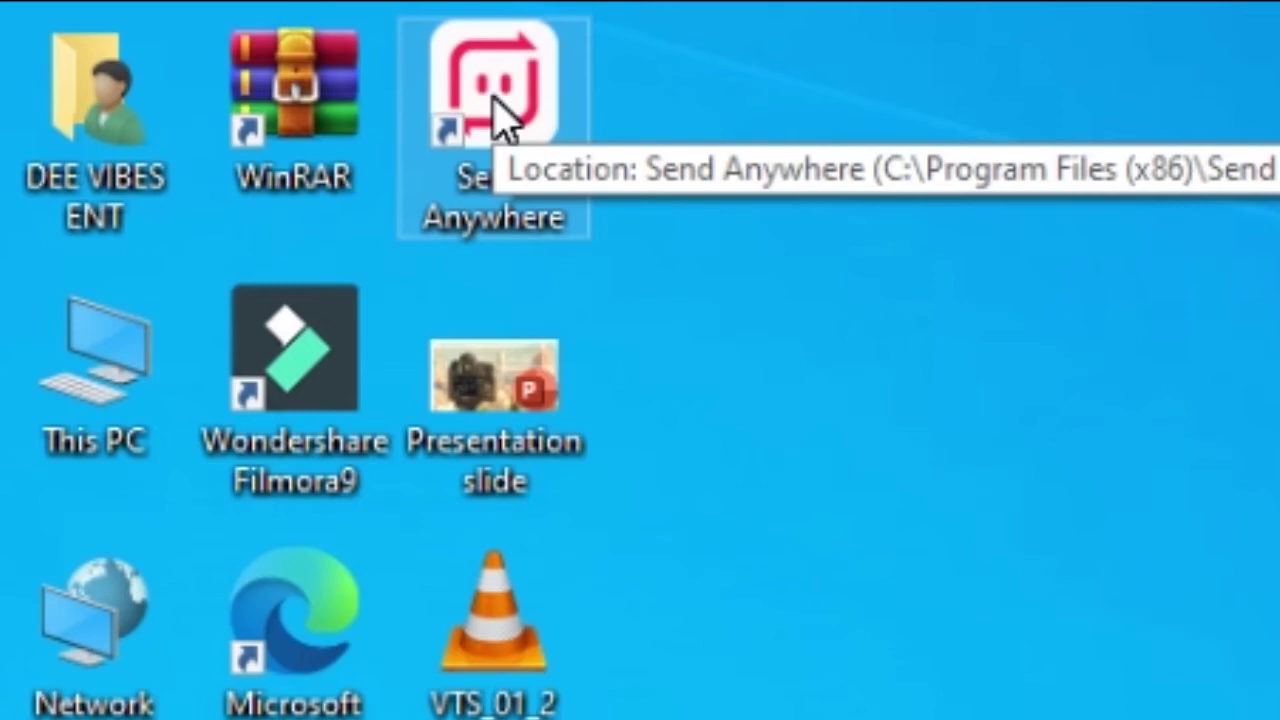
Launch Send Anywhere and drop the Tik tok 4 video onto it to send to the phone.
{"action": "double_click", "coordinate": [493, 100]}
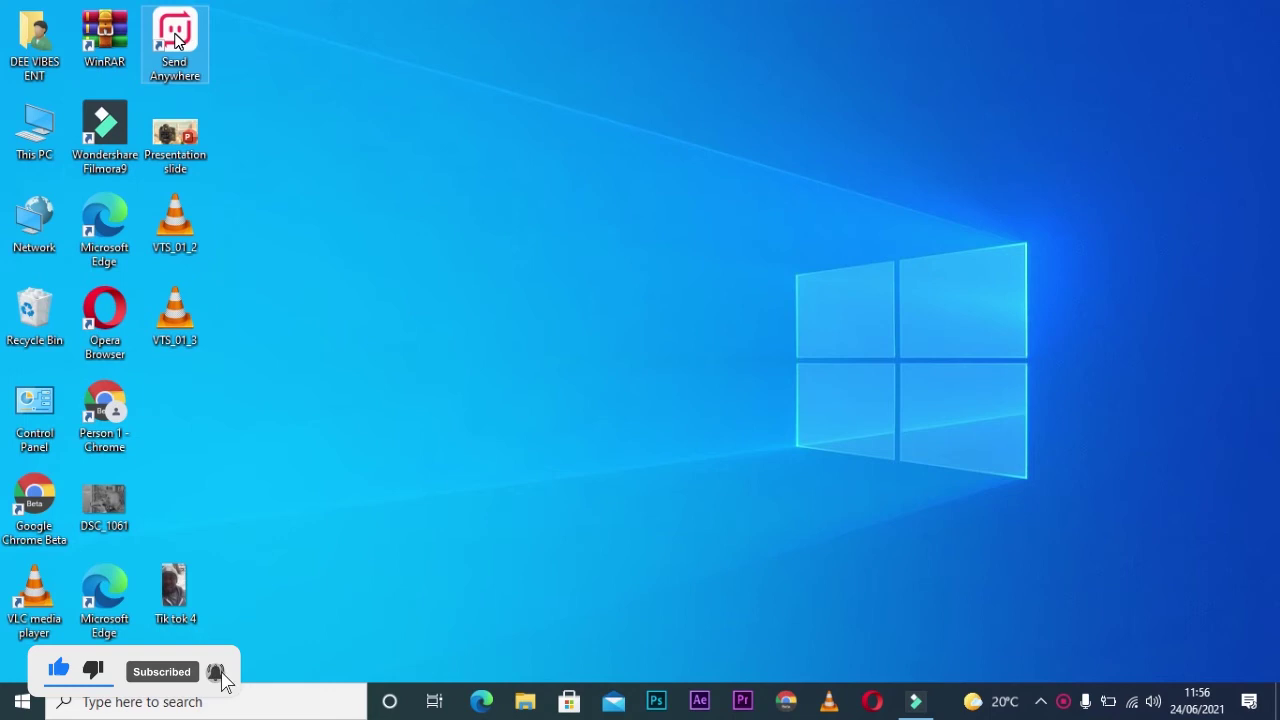
{"action": "double_click", "coordinate": [175, 38]}
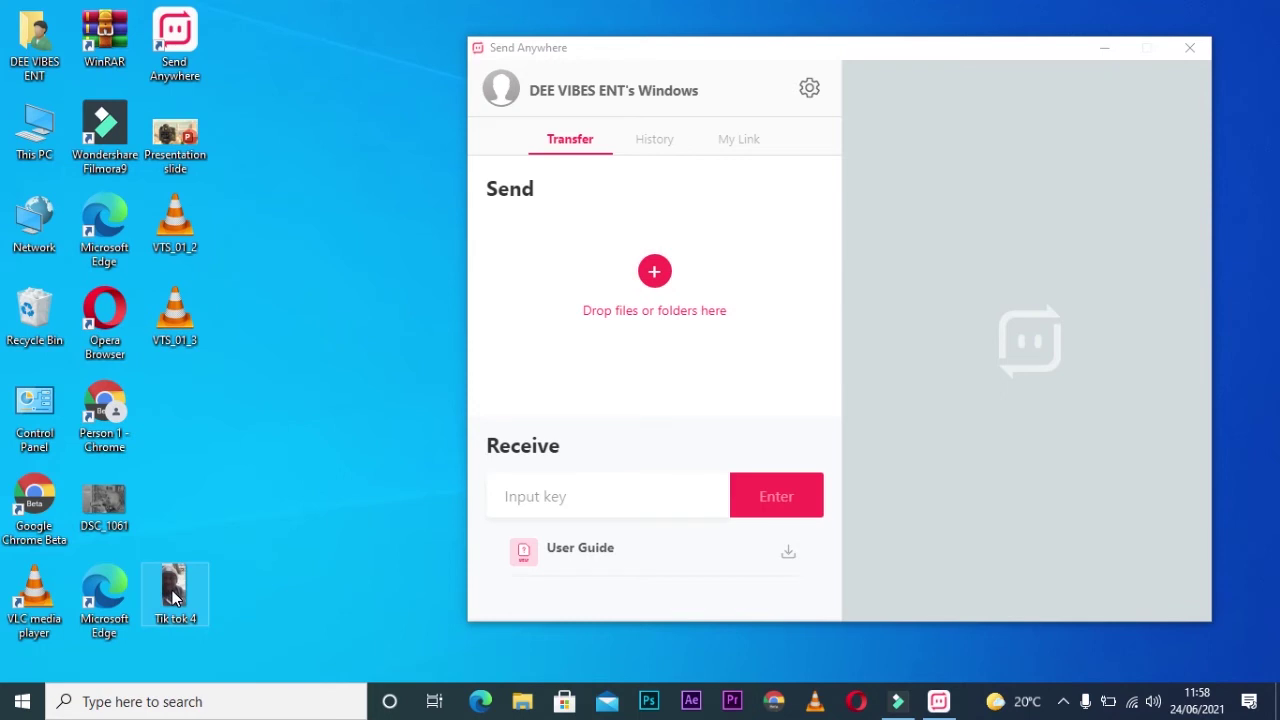
{"action": "left_click_drag", "start_coordinate": [172, 597], "coordinate": [466, 390]}
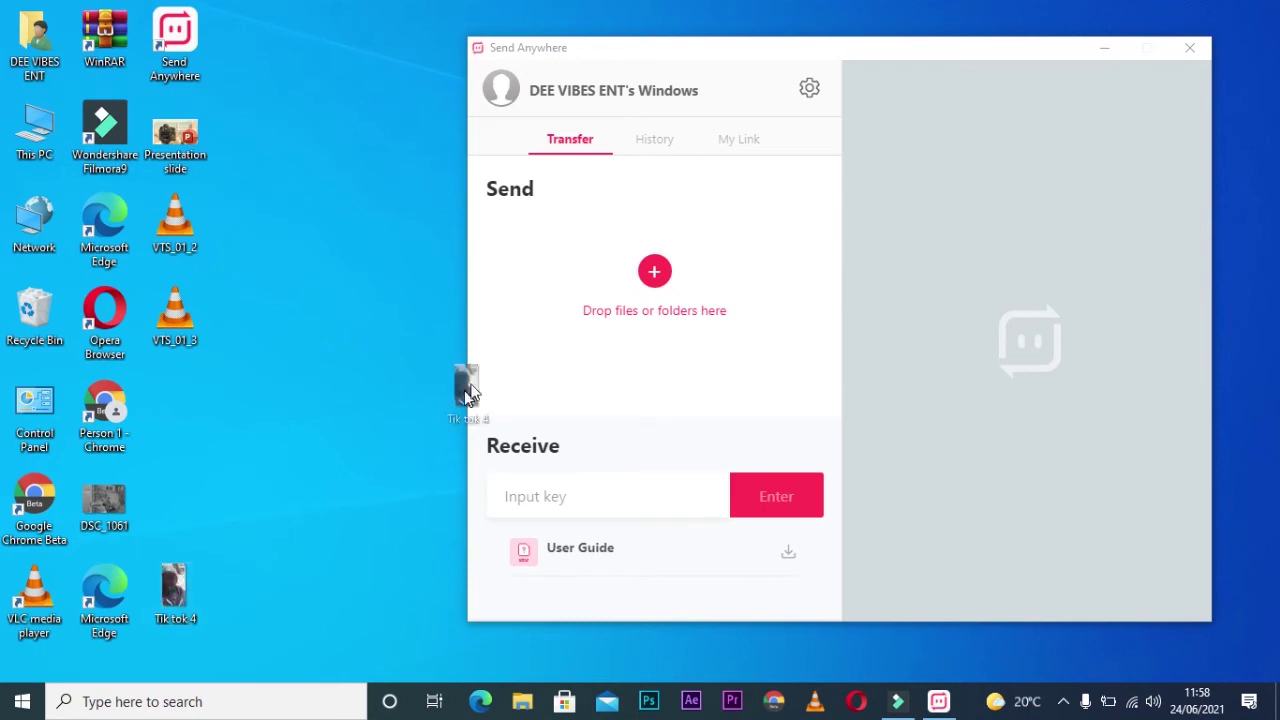
{"action": "left_click_drag", "start_coordinate": [646, 278], "coordinate": [656, 285]}
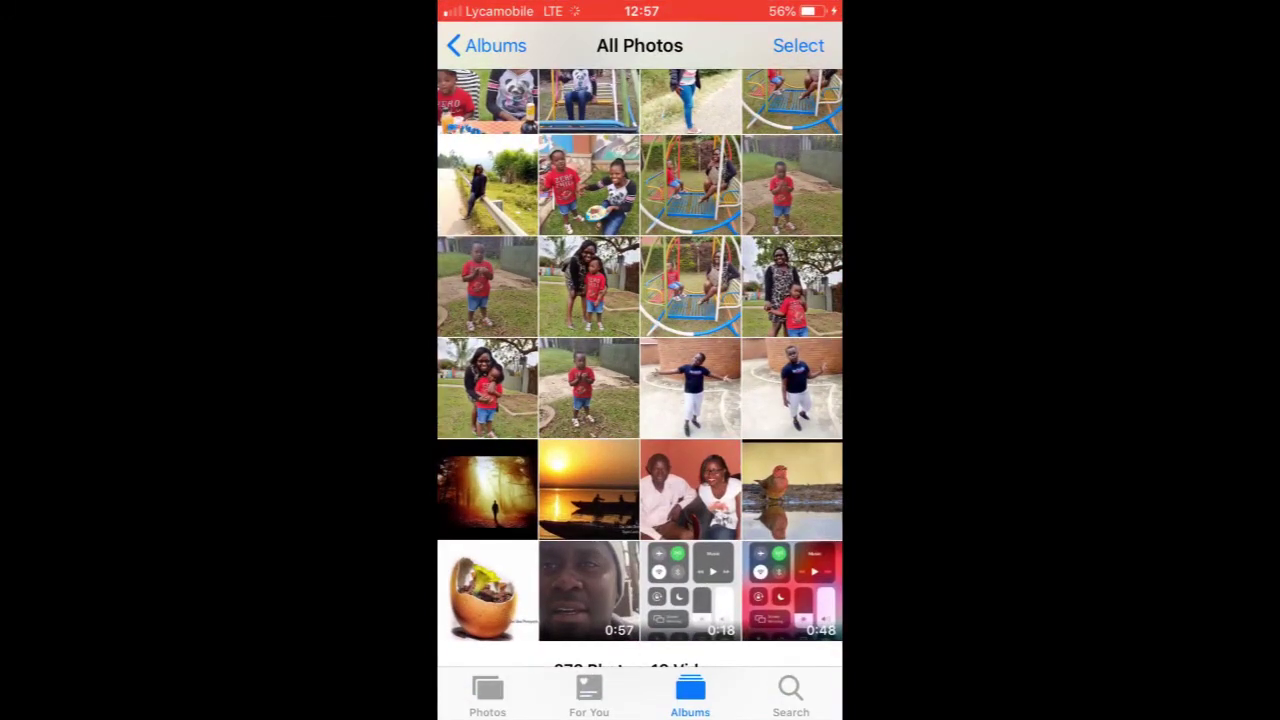
View the 0:57 video from All Photos in full screen.
{"action": "left_click", "coordinate": [589, 590]}
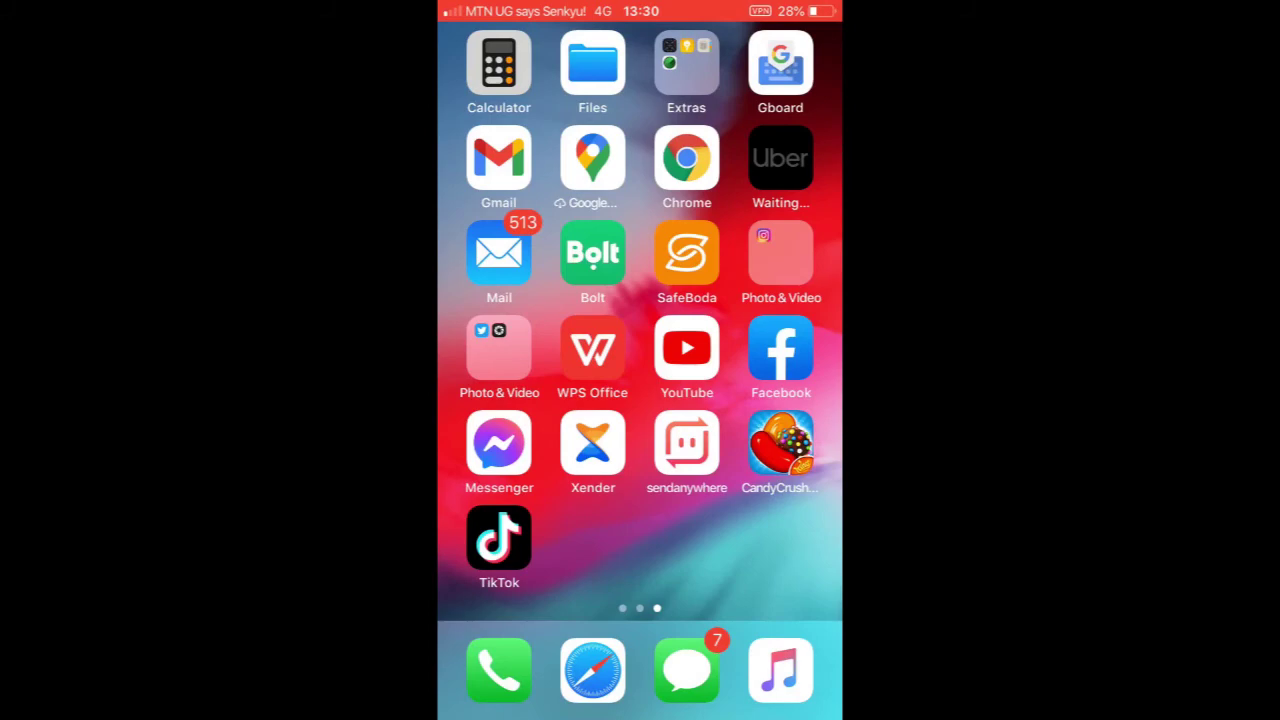
Launch the TikTok app on the iPhone.
{"action": "left_click", "coordinate": [499, 538]}
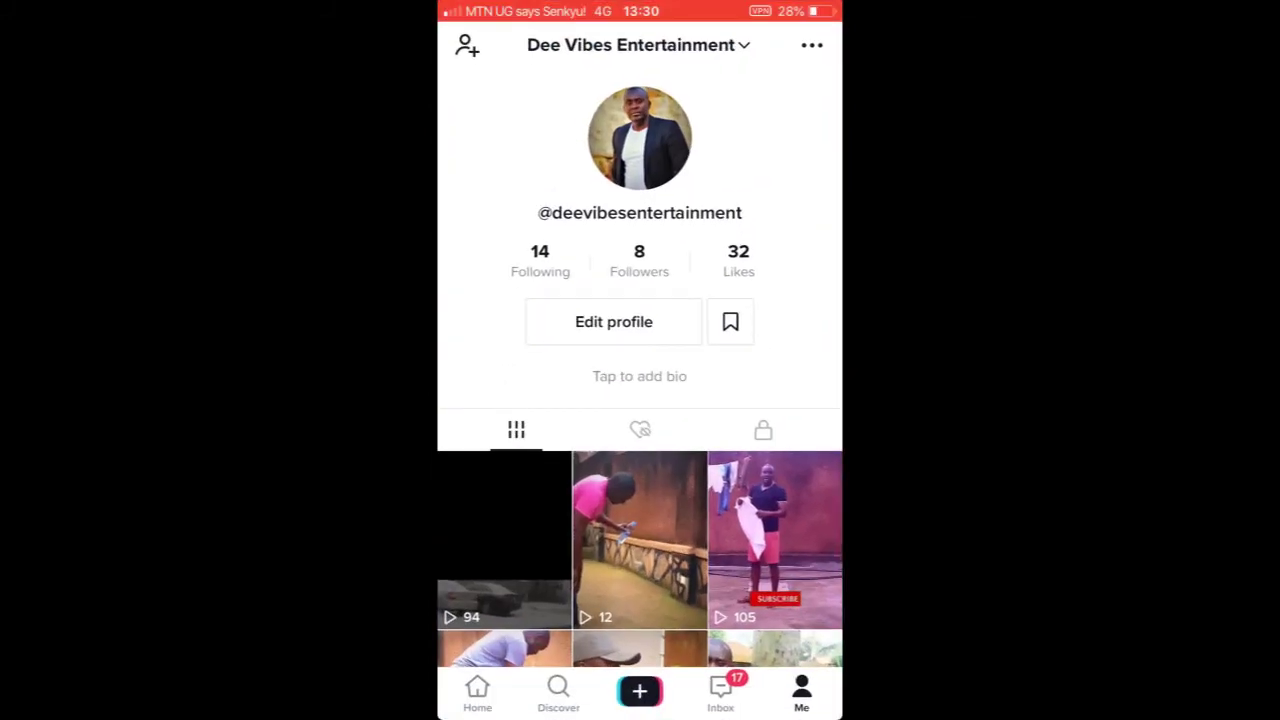